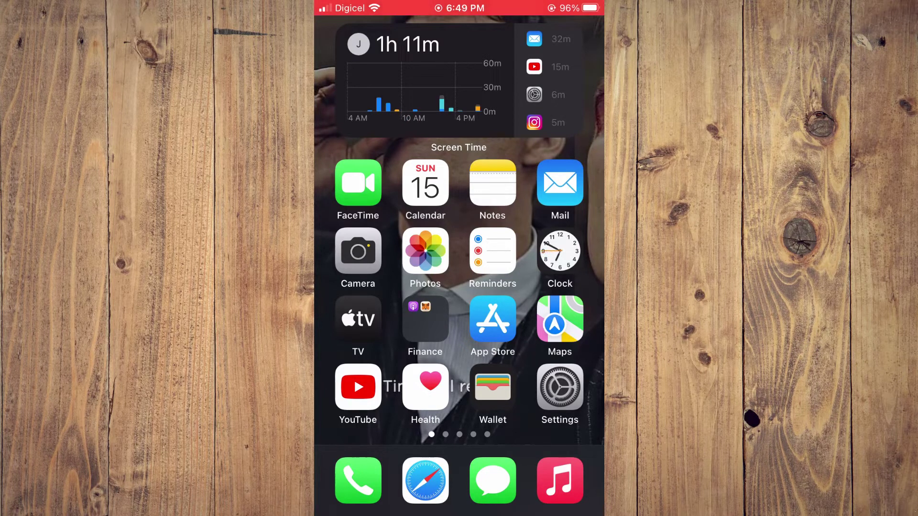
# Open the Settings app and go to the Siri & Search page.
pyautogui.click(559, 388)
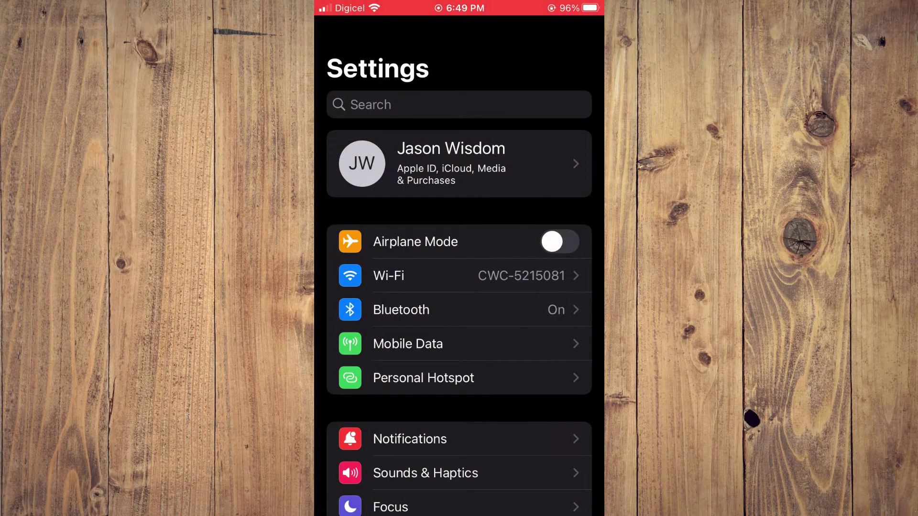
pyautogui.scroll(-5, 459, 288)
pyautogui.scroll(-5, 459, 287)
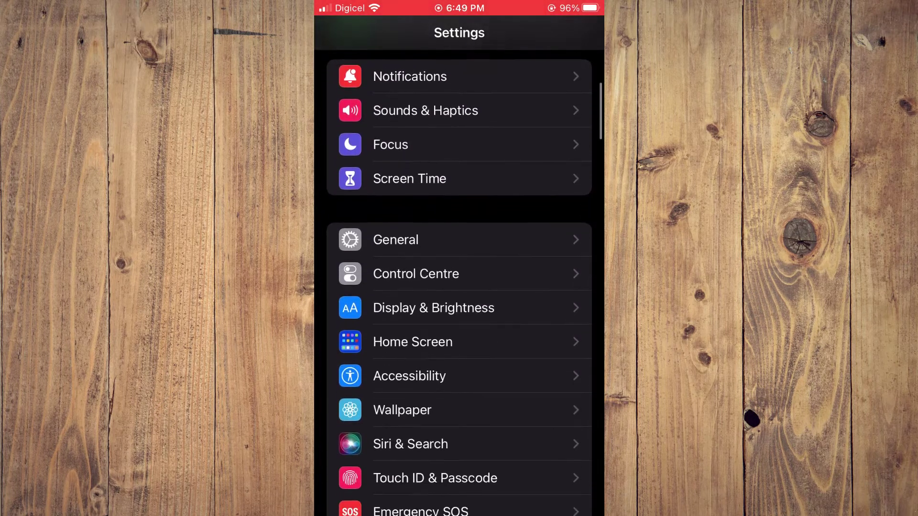
pyautogui.scroll(-2, 459, 287)
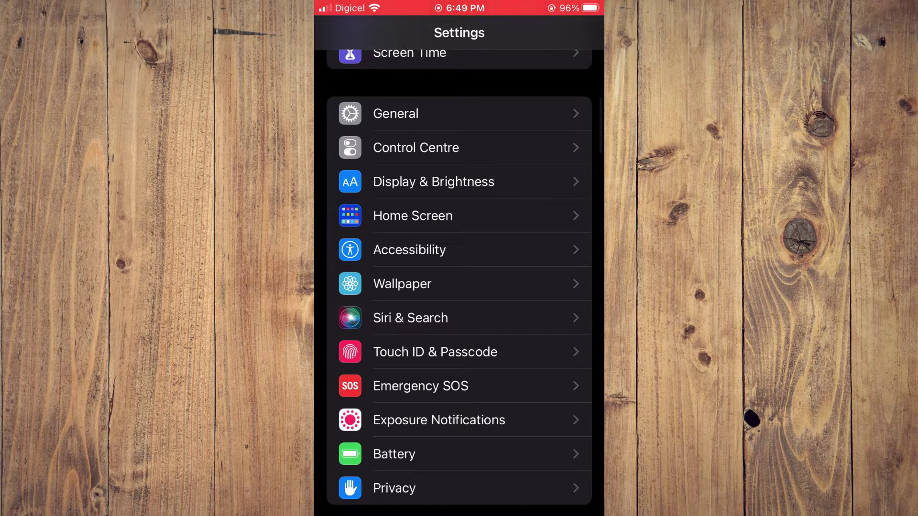
pyautogui.click(459, 318)
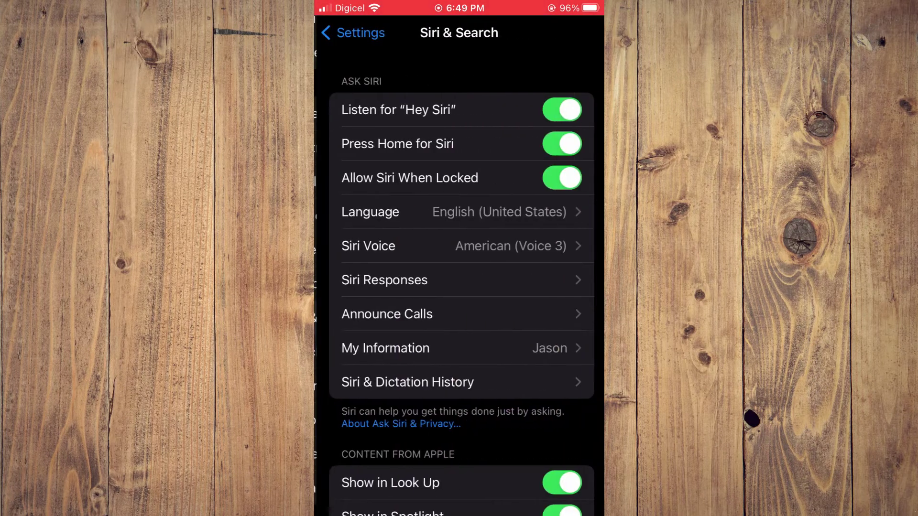
pyautogui.scroll(1, 459, 287)
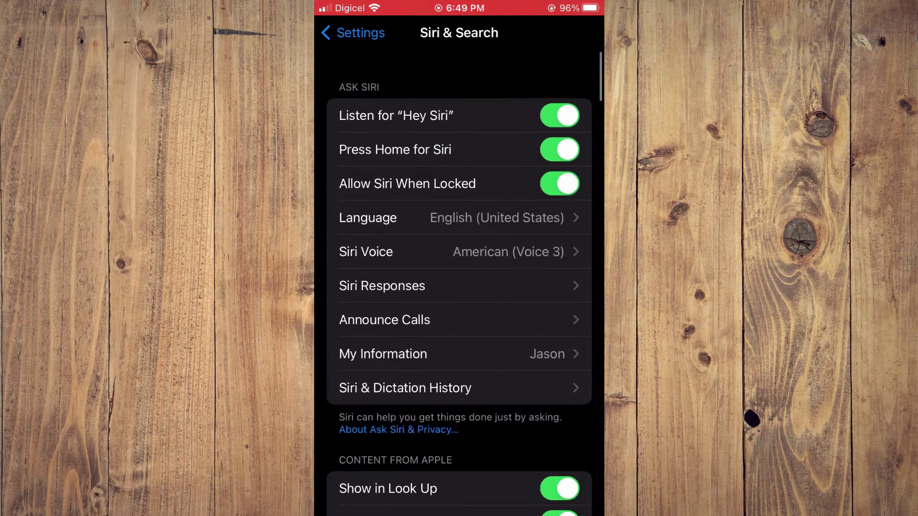
# Switch Siri Voice to the Australian variety (Voice 1).
pyautogui.click(459, 246)
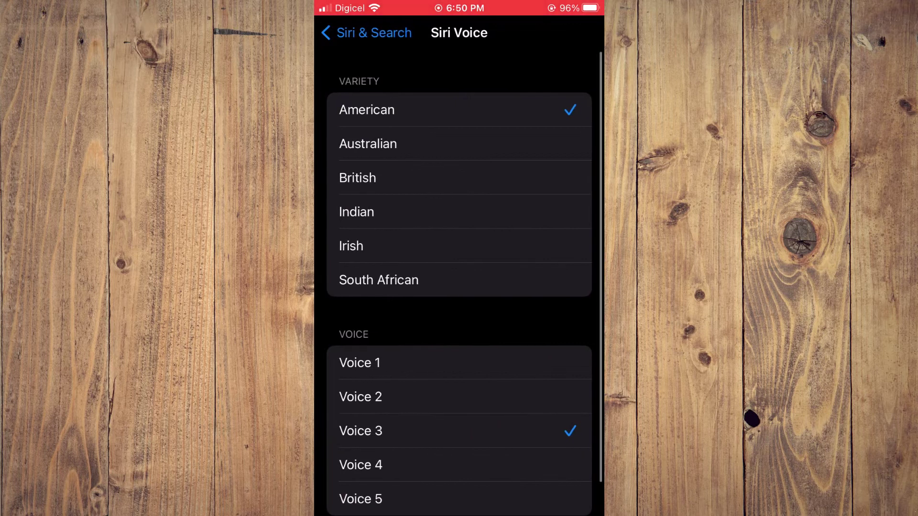
pyautogui.scroll(-2, 460, 288)
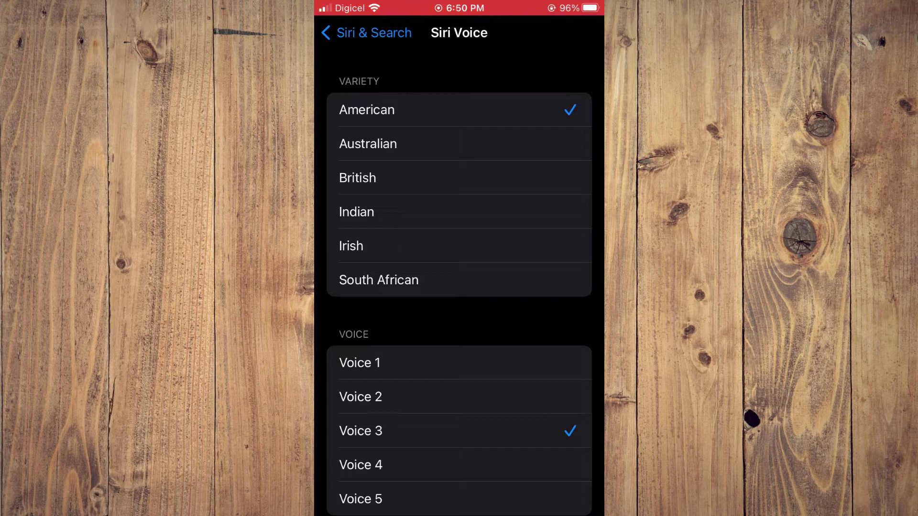
pyautogui.click(459, 143)
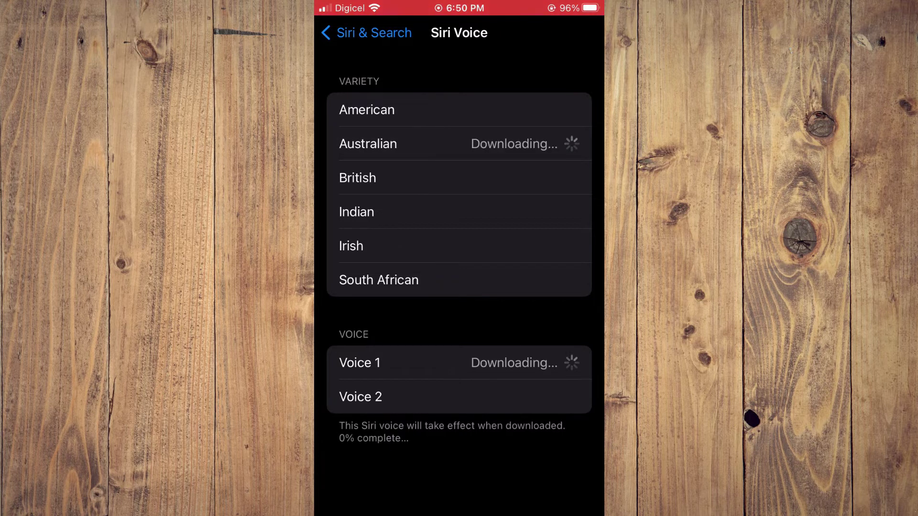
# Back out through Siri & Search to the main Settings list, then go Home.
pyautogui.click(365, 33)
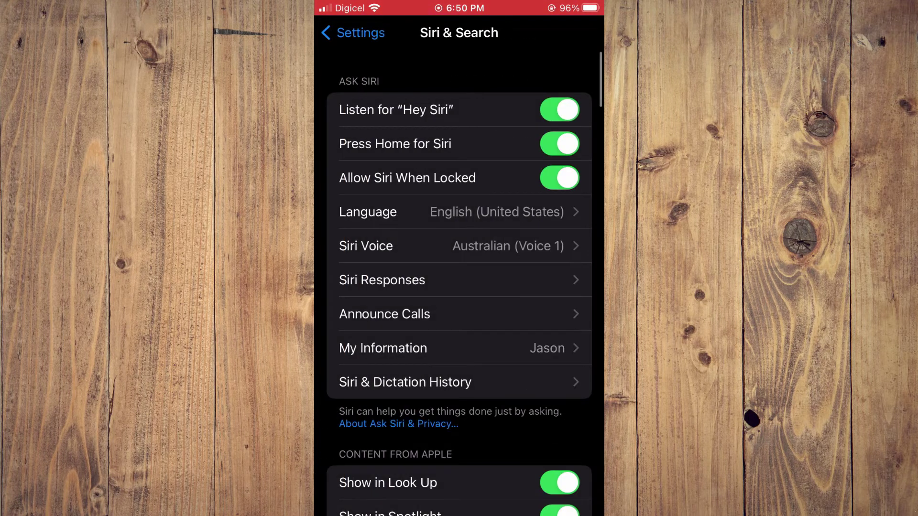
pyautogui.click(355, 32)
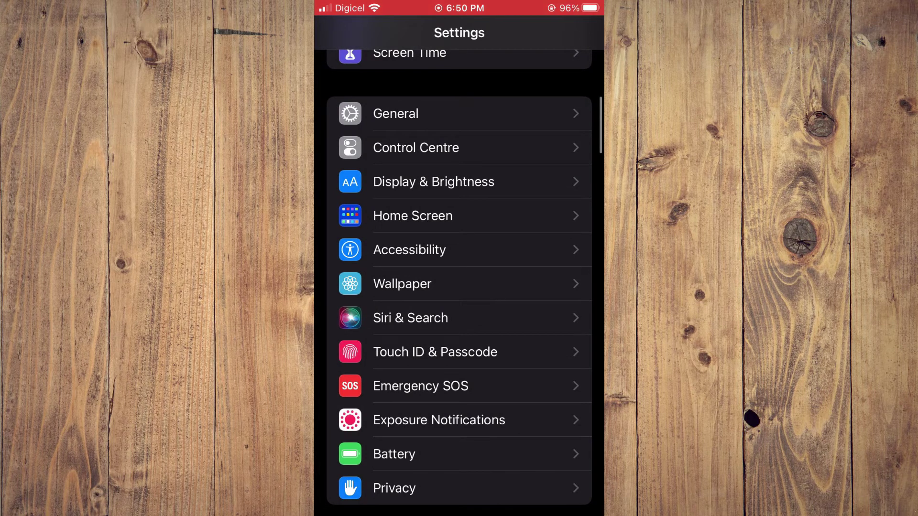
pyautogui.press('super')
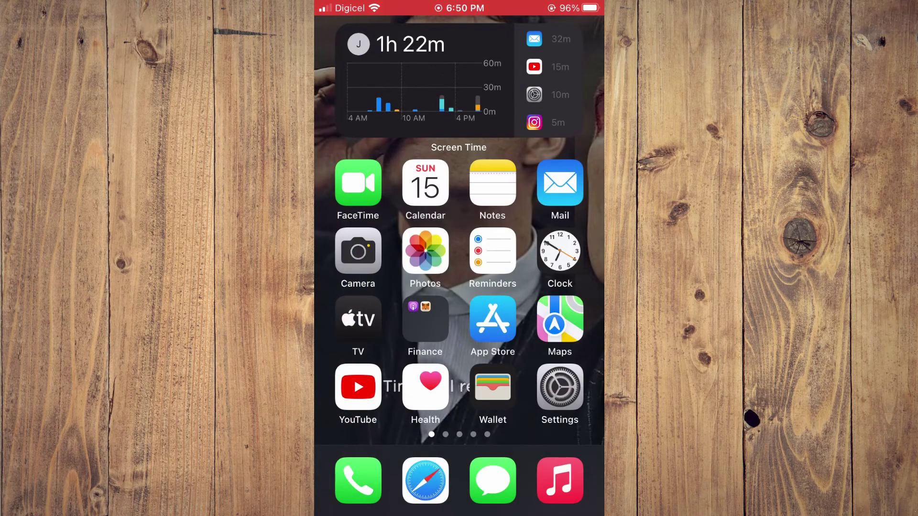